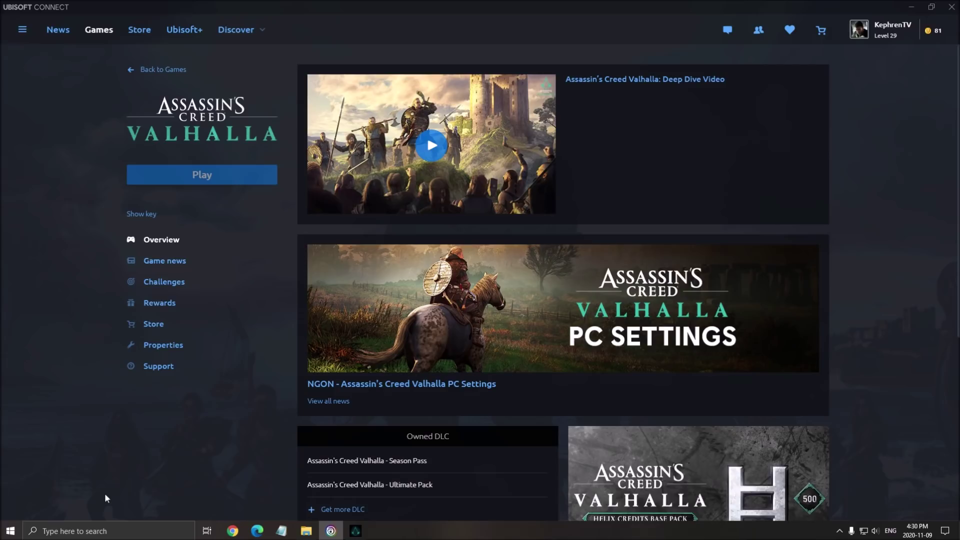
Find and open the Windows Game Mode settings by searching 'game mode'
{"action": "left_click", "coordinate": [138, 535]}
{"action": "type", "text": "game"}
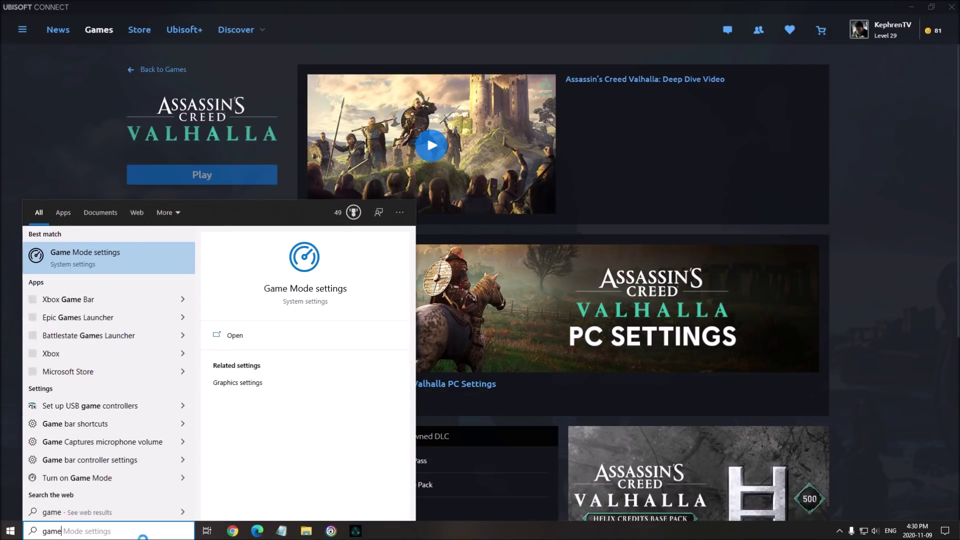
{"action": "type", "text": " mode"}
{"action": "key", "text": "Return"}
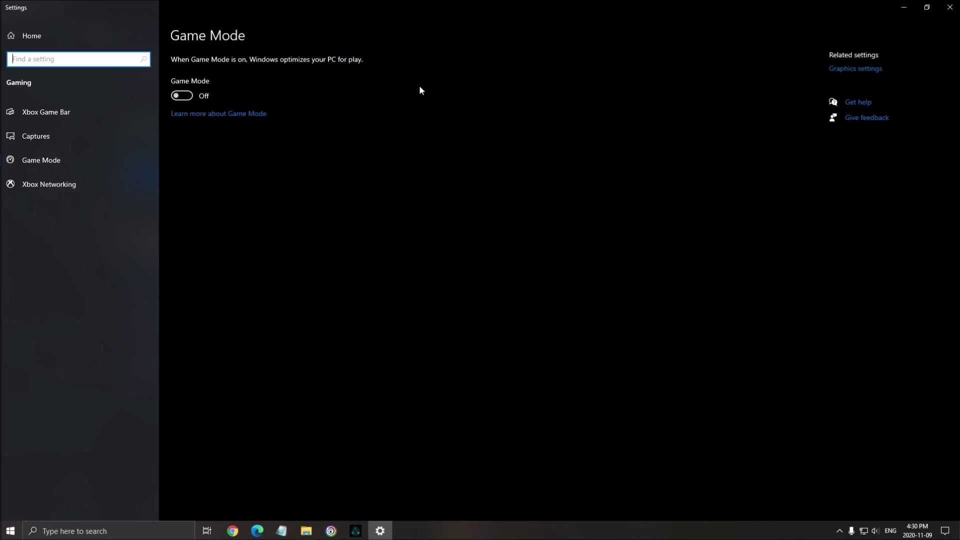
Check that Xbox Game Bar is off and Captures has background and audio recording off
{"action": "left_click", "coordinate": [59, 112]}
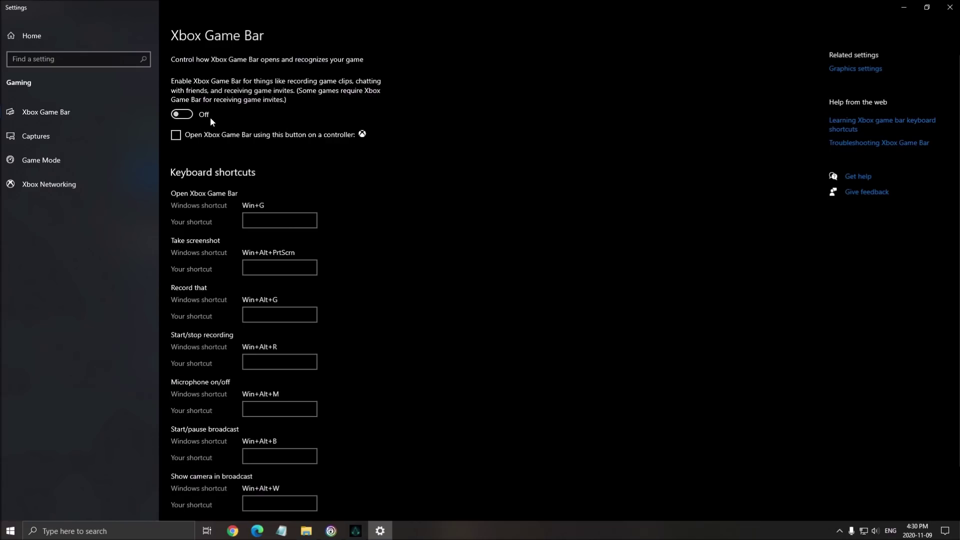
{"action": "left_click", "coordinate": [64, 142]}
{"action": "scroll", "coordinate": [280, 180], "scroll_direction": "down", "scroll_amount": 2}
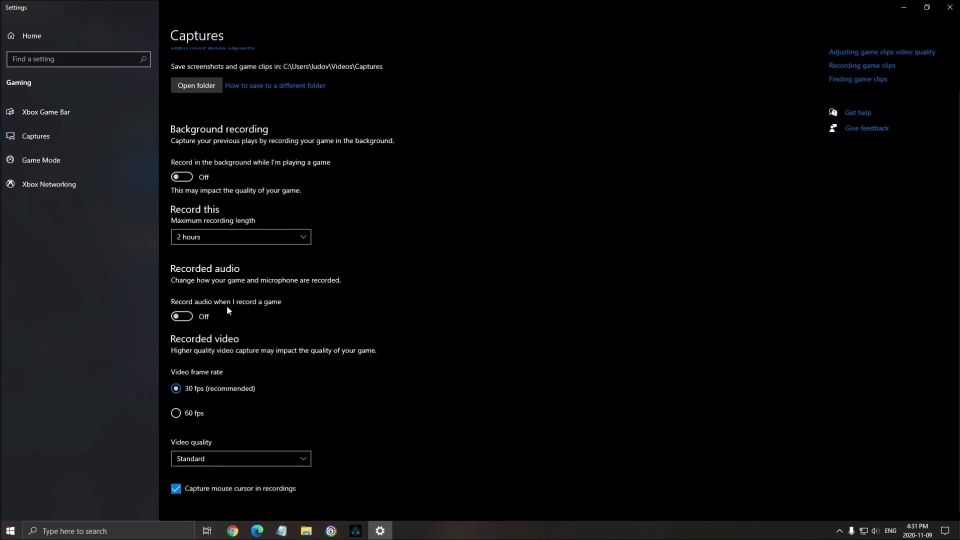
{"action": "scroll", "coordinate": [469, 276], "scroll_direction": "up", "scroll_amount": 2}
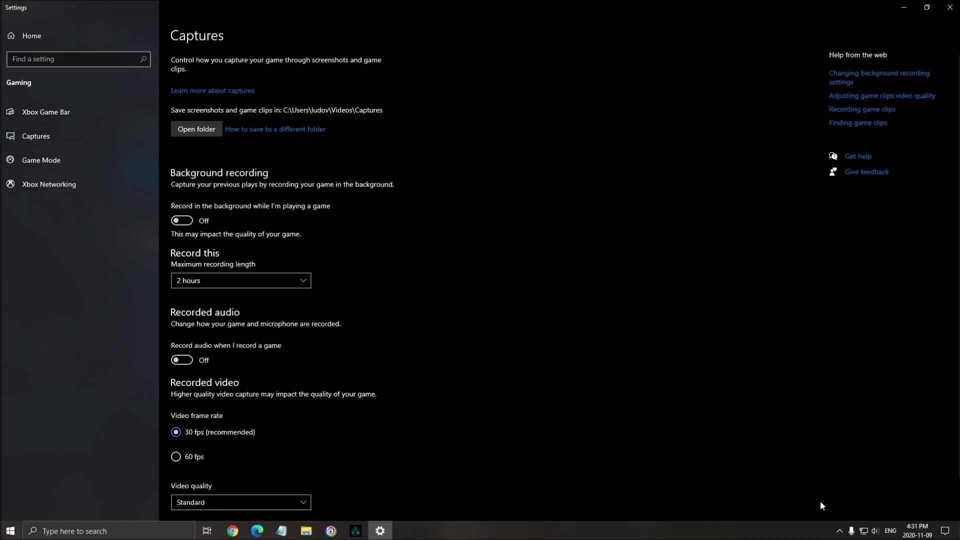
{"action": "left_click", "coordinate": [840, 532]}
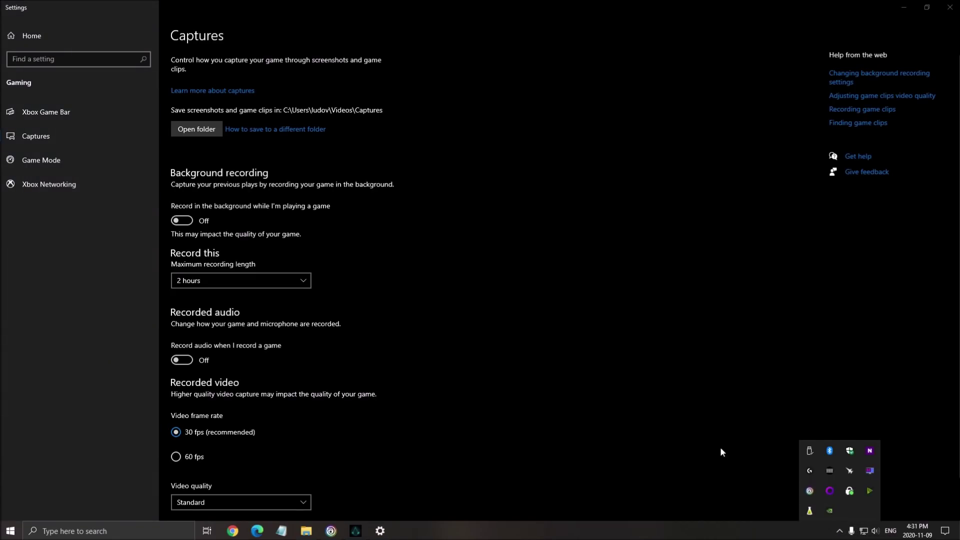
{"action": "left_click", "coordinate": [707, 455]}
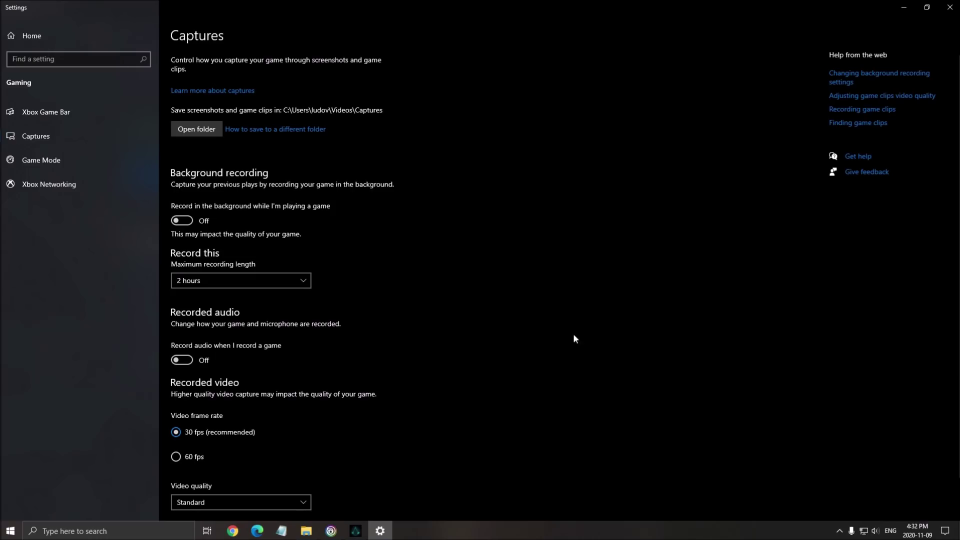
Confirm hardware-accelerated GPU scheduling is On in Graphics settings, then close Settings
{"action": "left_click", "coordinate": [151, 529]}
{"action": "type", "text": "gpu"}
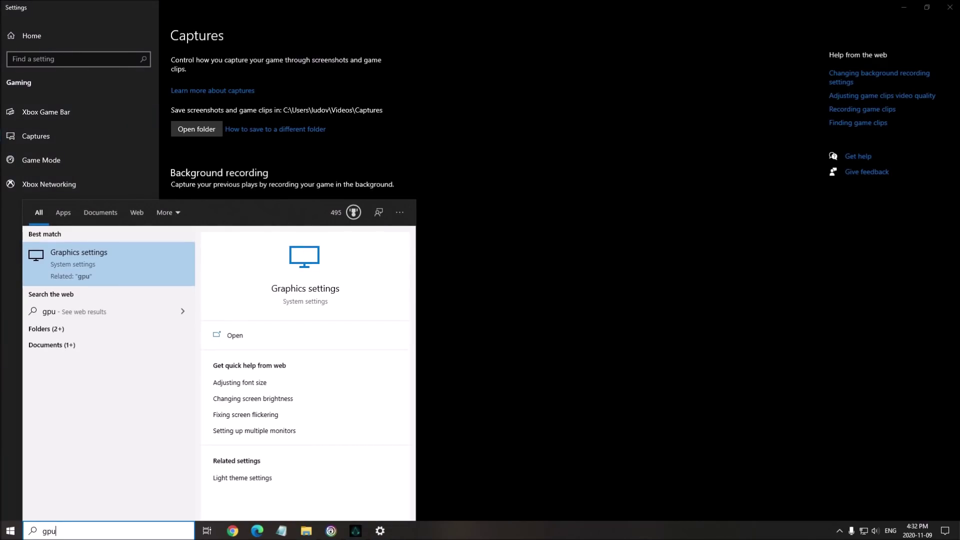
{"action": "key", "text": "Return"}
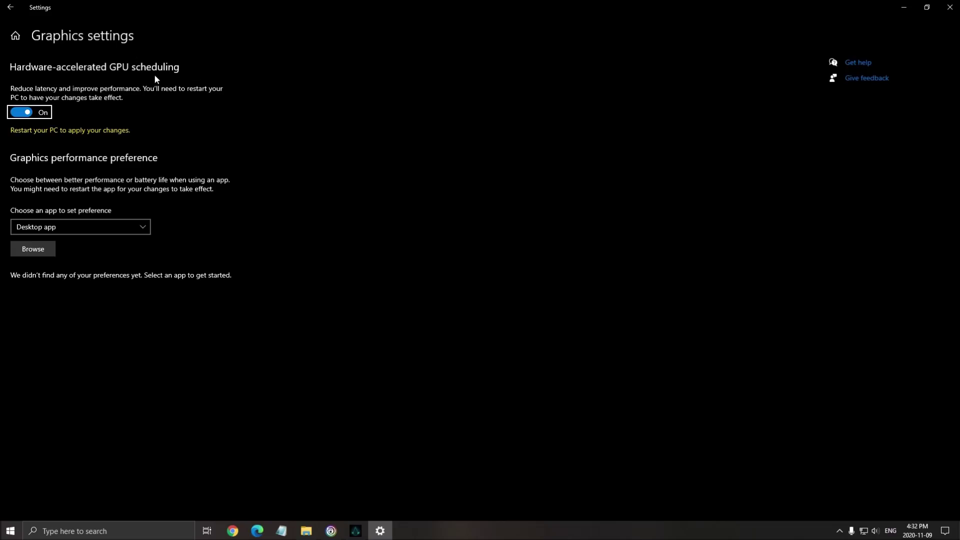
{"action": "left_click", "coordinate": [171, 112]}
{"action": "left_click", "coordinate": [948, 8]}
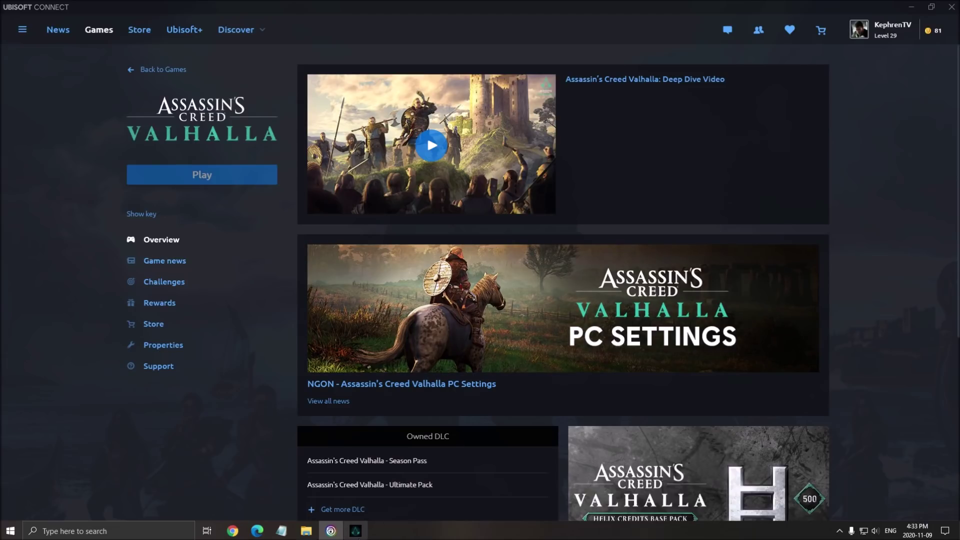
Switch from Ubisoft Connect to the running Valhalla game via its taskbar icon
{"action": "left_click", "coordinate": [356, 532]}
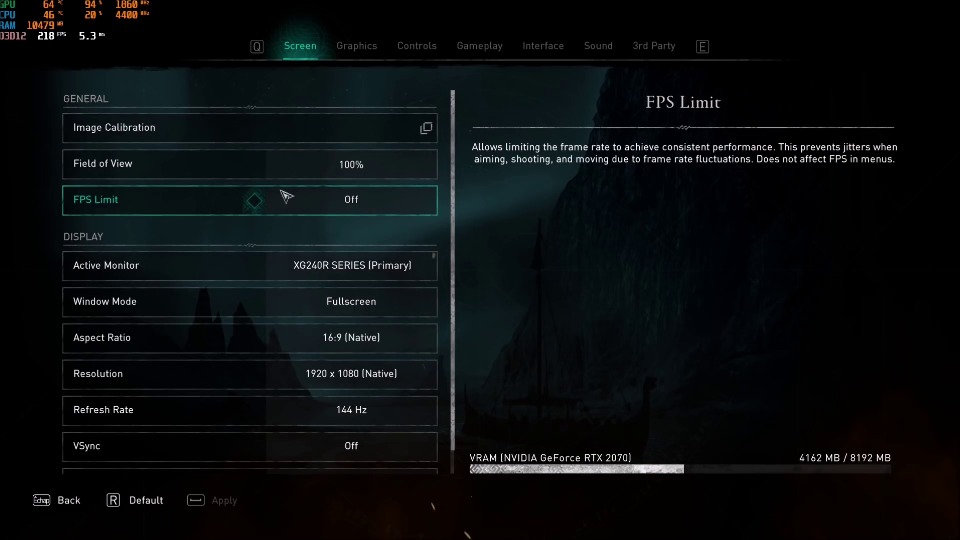
{"action": "left_click", "coordinate": [255, 207]}
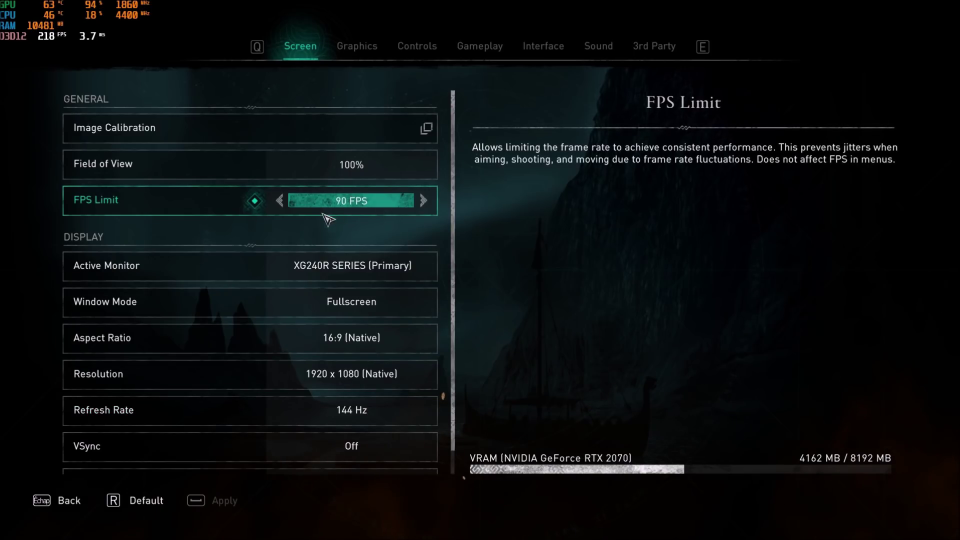
{"action": "left_click", "coordinate": [255, 202]}
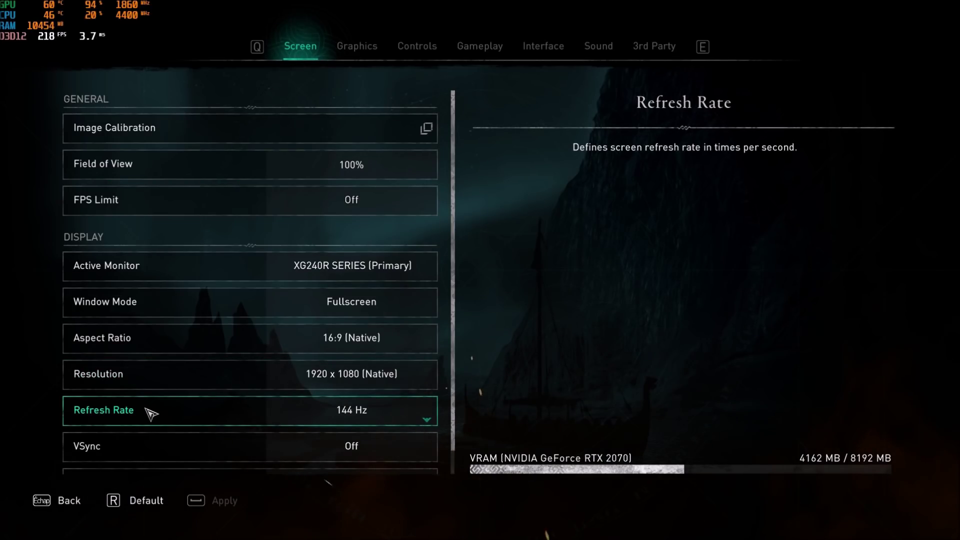
{"action": "scroll", "coordinate": [135, 280], "scroll_direction": "down", "scroll_amount": 1}
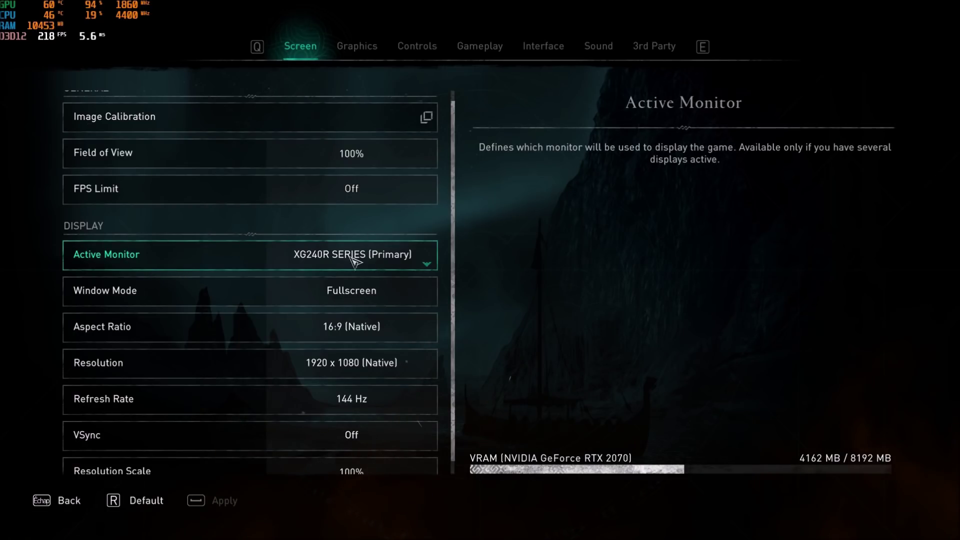
{"action": "scroll", "coordinate": [280, 302], "scroll_direction": "down", "scroll_amount": 1}
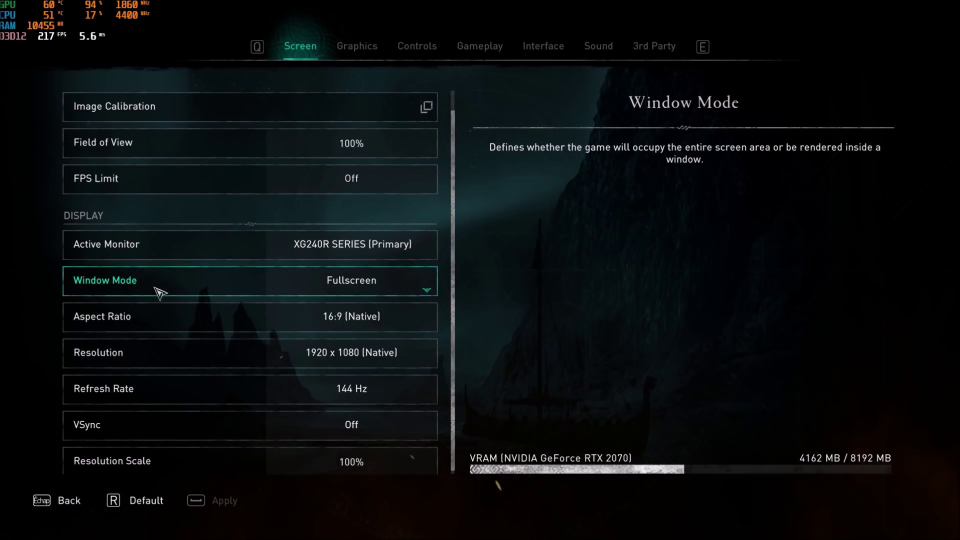
{"action": "left_click", "coordinate": [367, 290]}
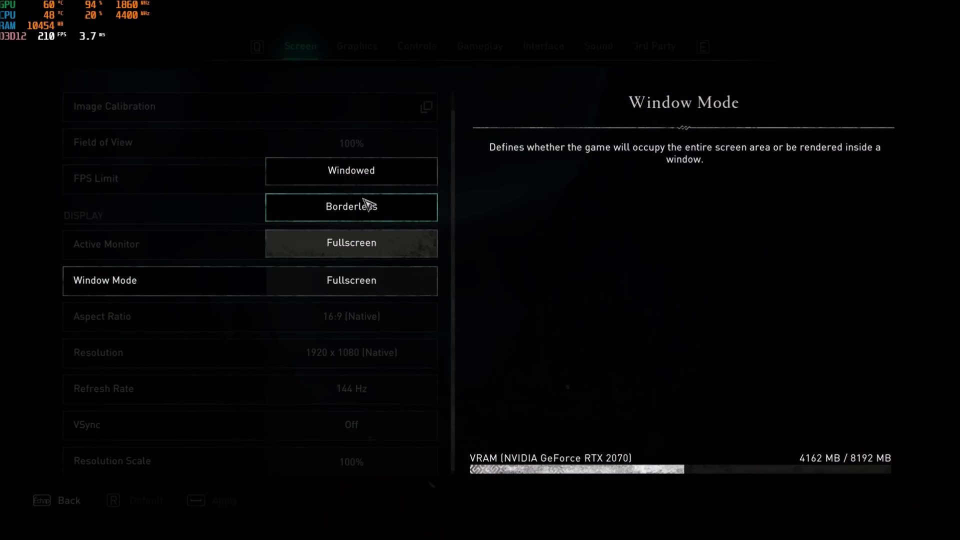
{"action": "left_click", "coordinate": [530, 293]}
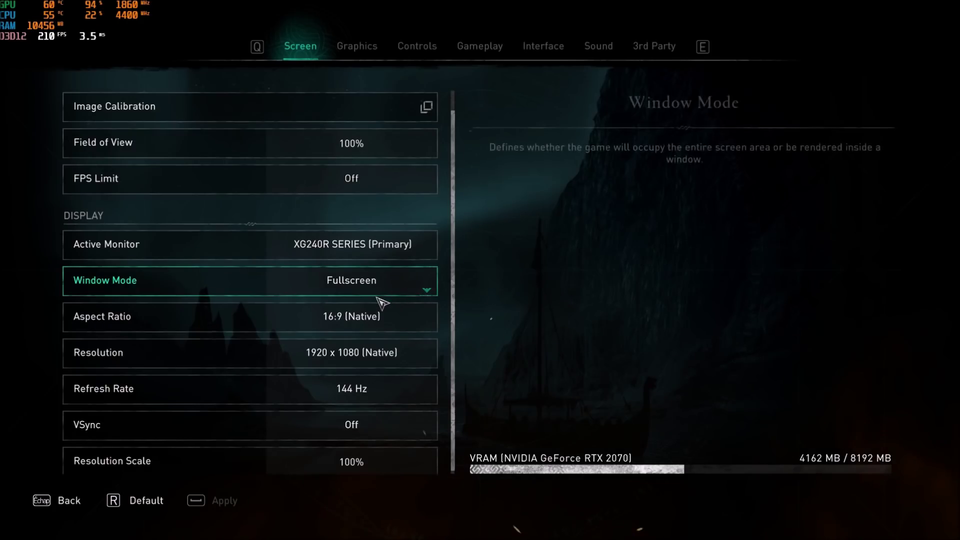
{"action": "mouse_move", "coordinate": [219, 323]}
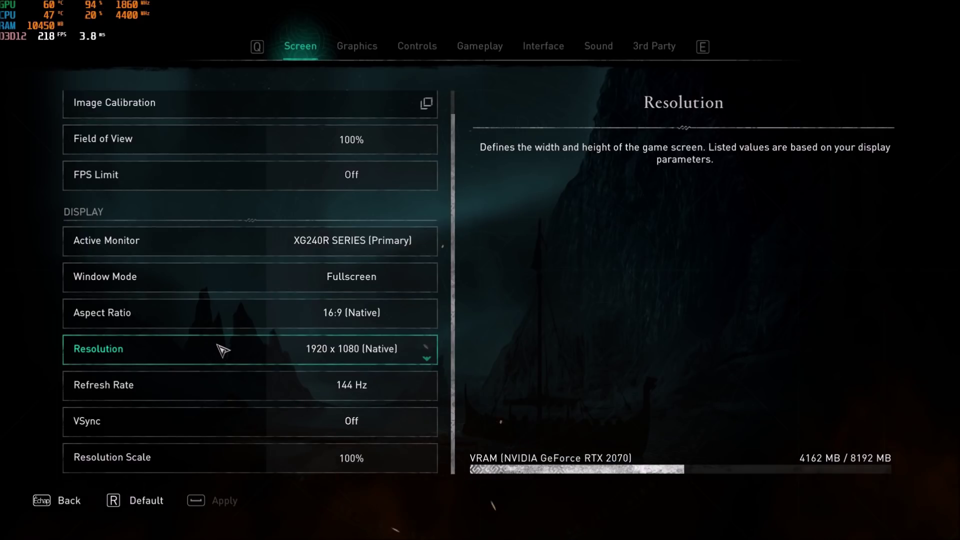
{"action": "scroll", "coordinate": [406, 418], "scroll_direction": "up", "scroll_amount": 1}
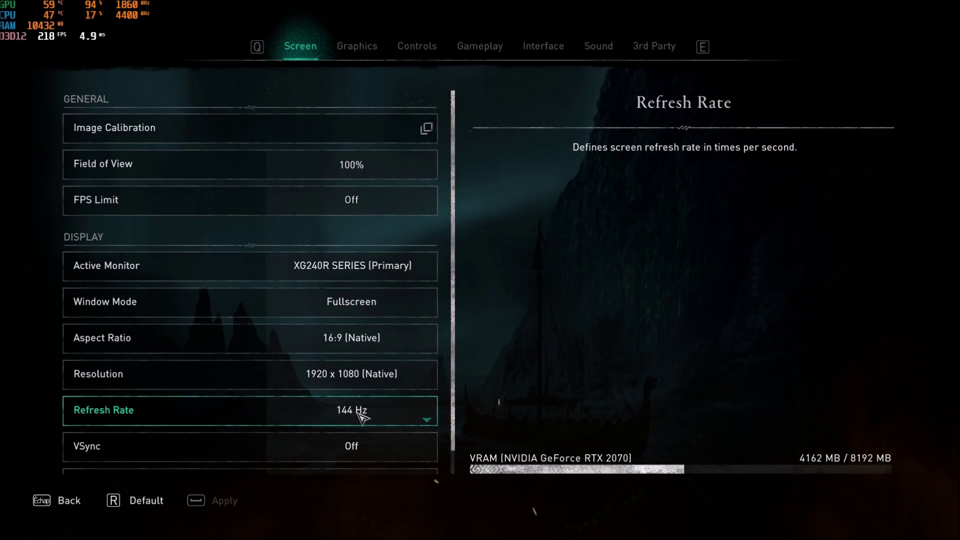
{"action": "scroll", "coordinate": [361, 415], "scroll_direction": "down", "scroll_amount": 2}
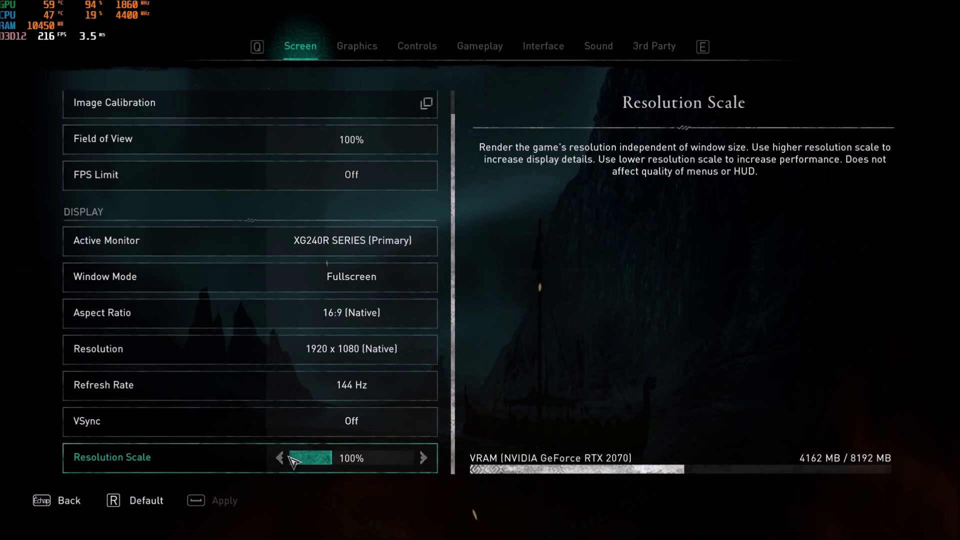
Show Valhalla's Graphics tab with Custom quality, mostly Medium details and Low Shadows
{"action": "left_click", "coordinate": [356, 50]}
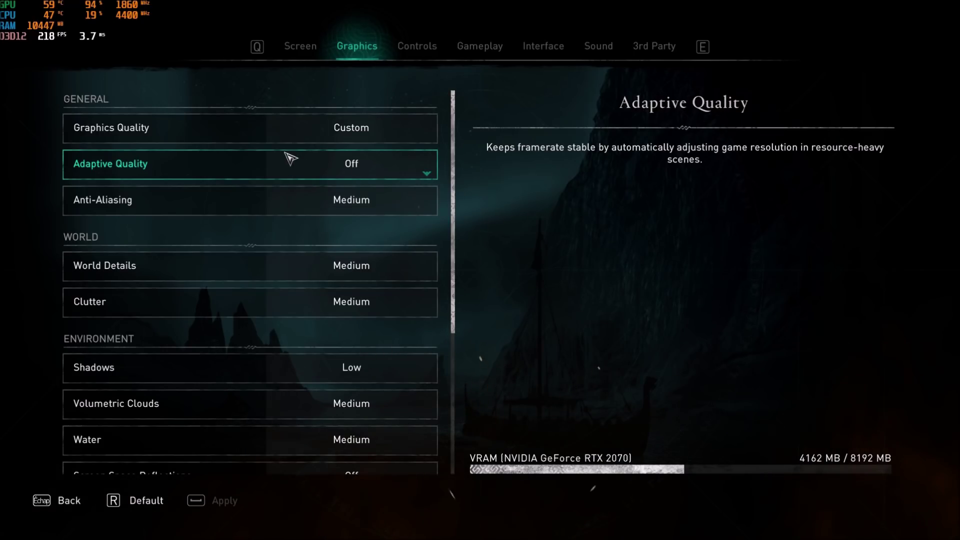
{"action": "left_click", "coordinate": [247, 212]}
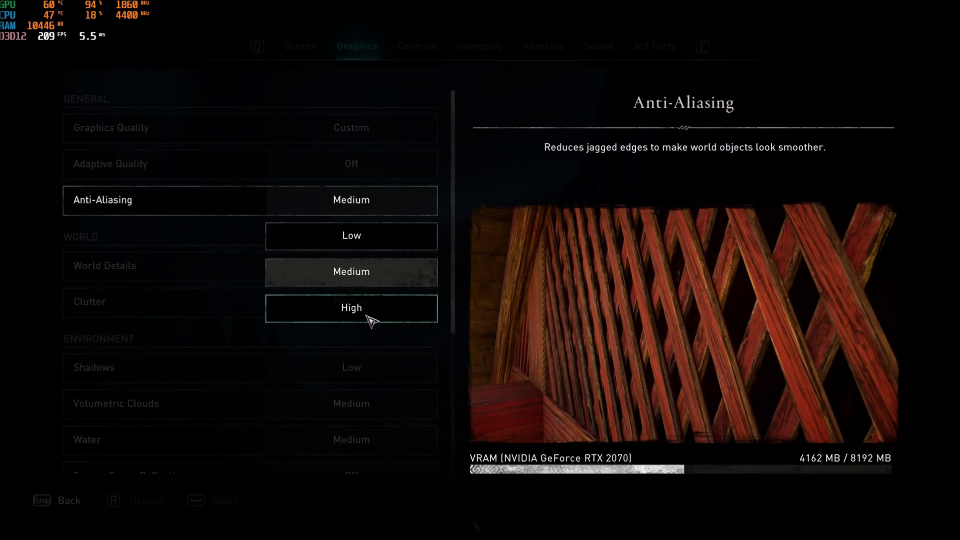
{"action": "left_click", "coordinate": [370, 273]}
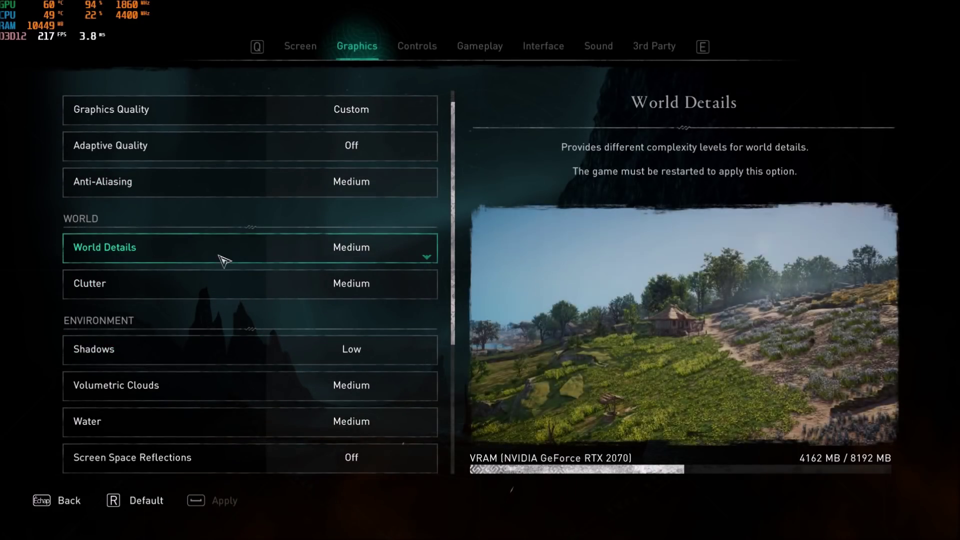
{"action": "left_click", "coordinate": [281, 260]}
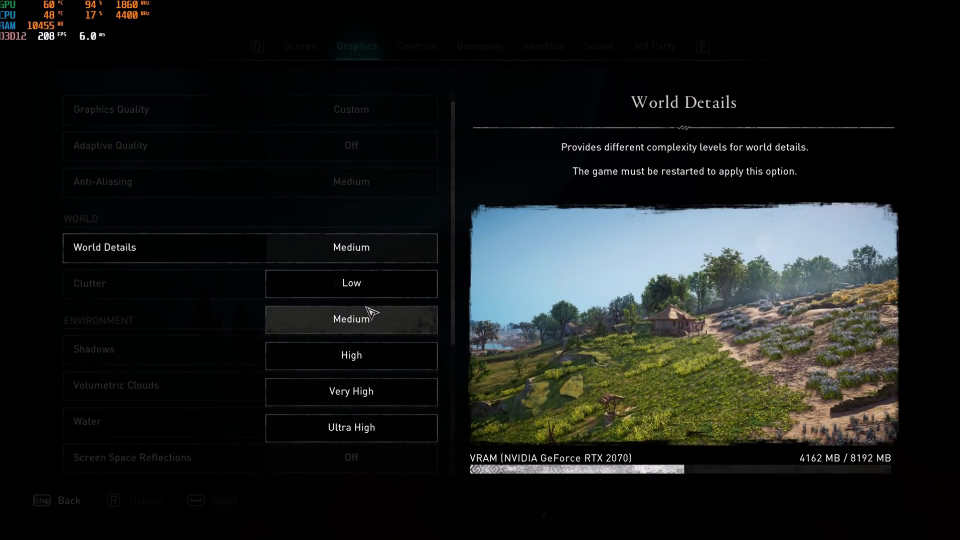
{"action": "left_click", "coordinate": [380, 322]}
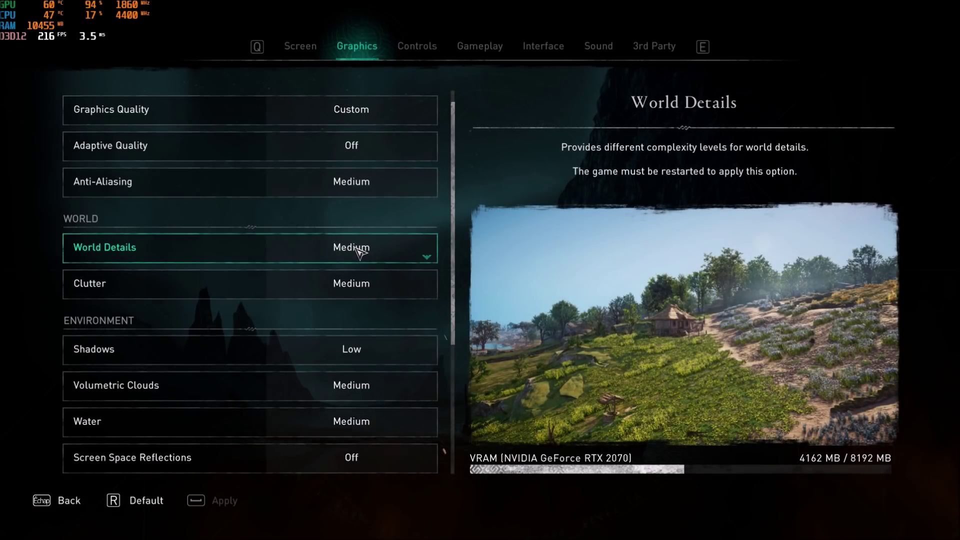
{"action": "left_click", "coordinate": [369, 285]}
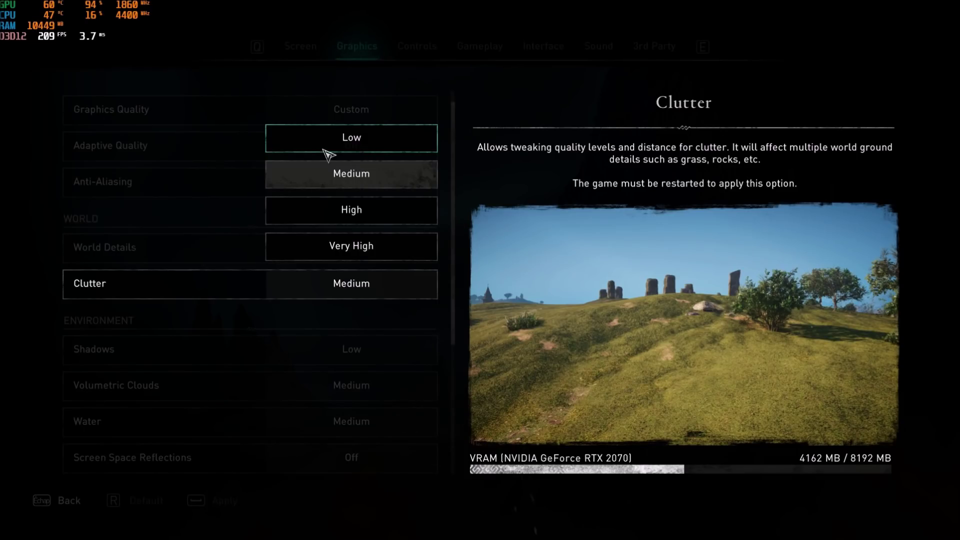
{"action": "left_click", "coordinate": [353, 175]}
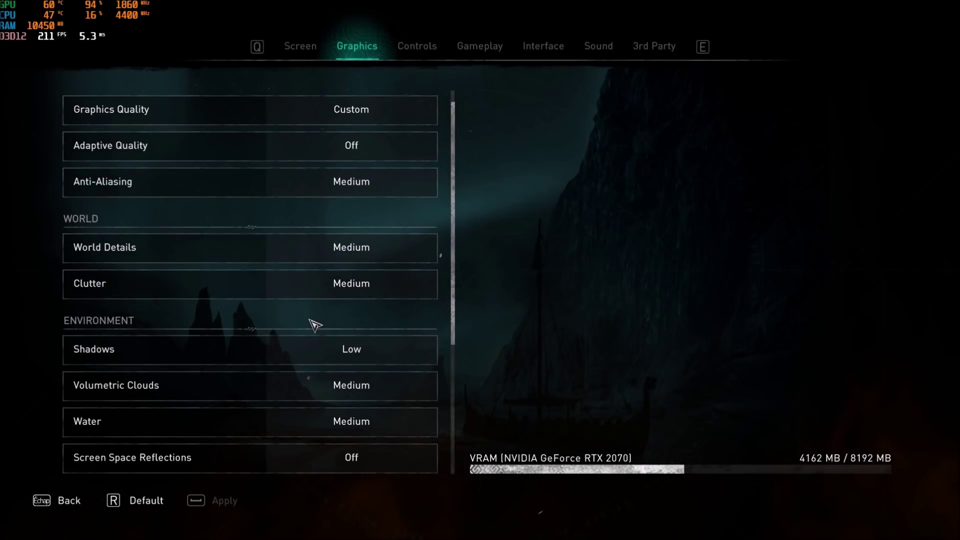
{"action": "scroll", "coordinate": [259, 373], "scroll_direction": "down", "scroll_amount": 2}
{"action": "left_click", "coordinate": [342, 283]}
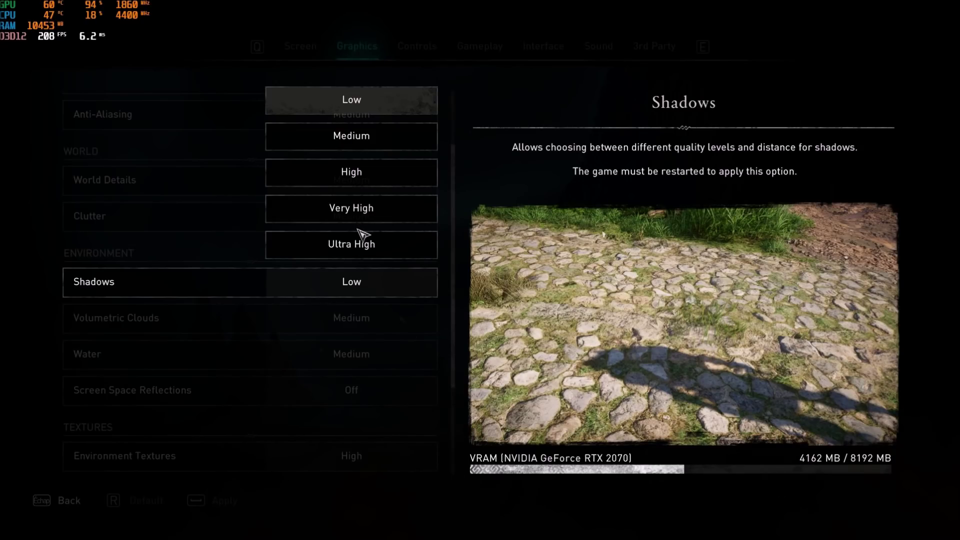
{"action": "left_click", "coordinate": [368, 99]}
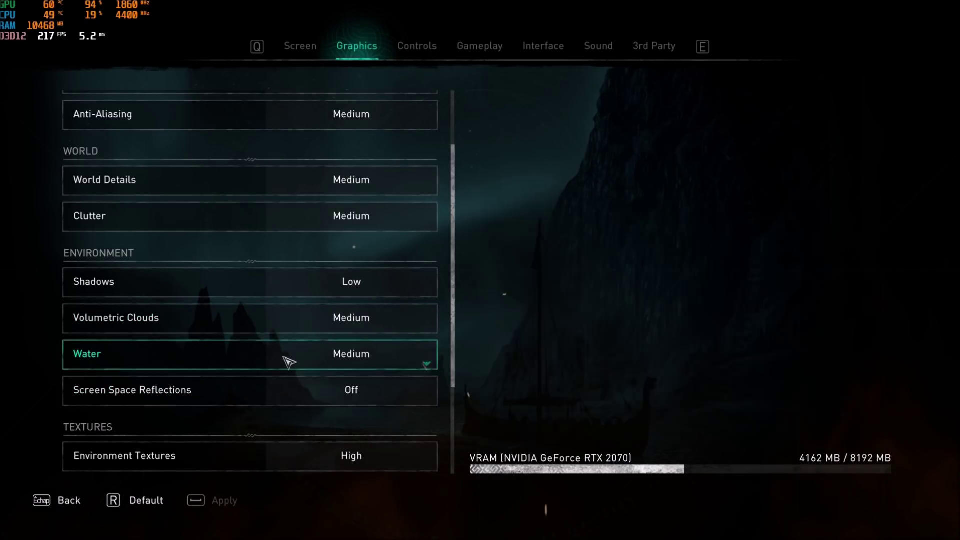
{"action": "scroll", "coordinate": [300, 350], "scroll_direction": "down", "scroll_amount": 1}
{"action": "left_click", "coordinate": [339, 310]}
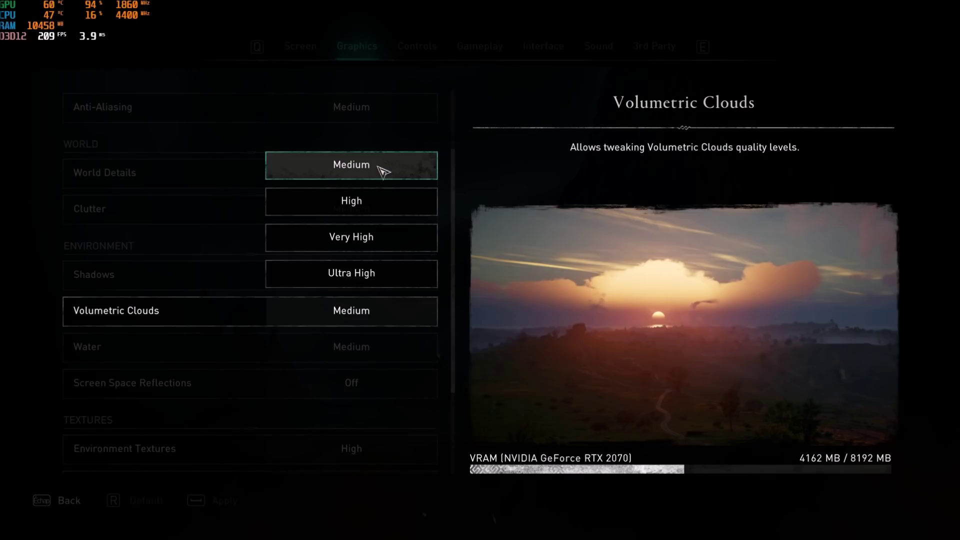
{"action": "left_click", "coordinate": [383, 172]}
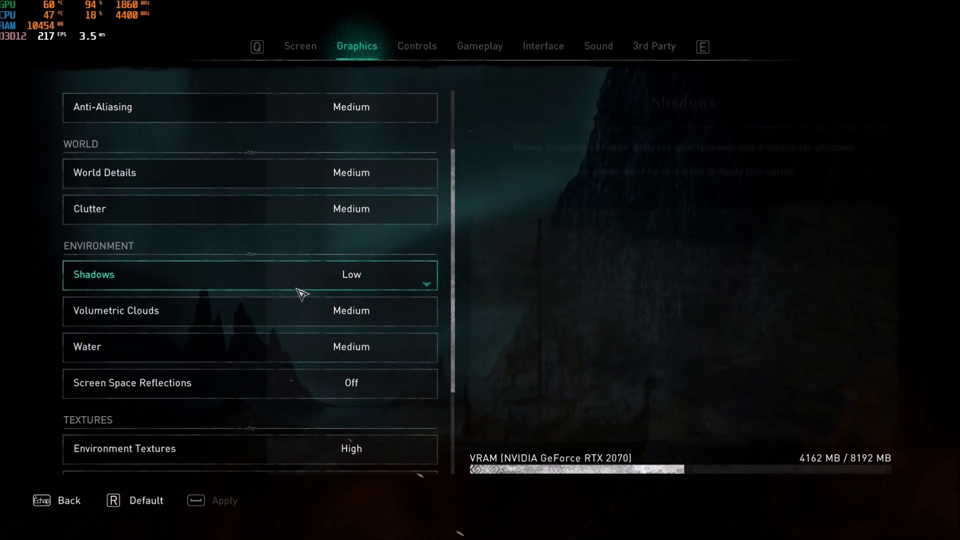
{"action": "scroll", "coordinate": [300, 320], "scroll_direction": "down", "scroll_amount": 1}
{"action": "scroll", "coordinate": [300, 335], "scroll_direction": "down", "scroll_amount": 1}
{"action": "left_click", "coordinate": [382, 315]}
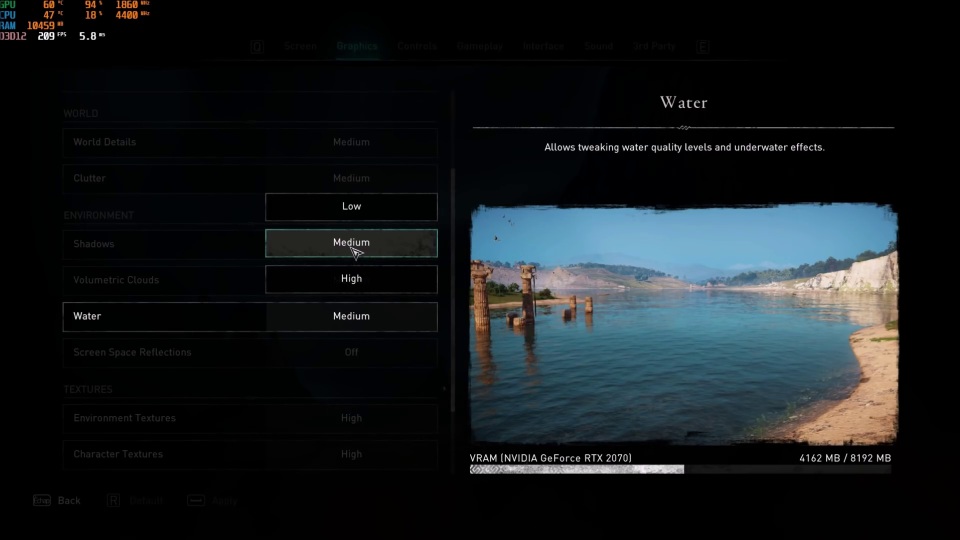
{"action": "left_click", "coordinate": [353, 215]}
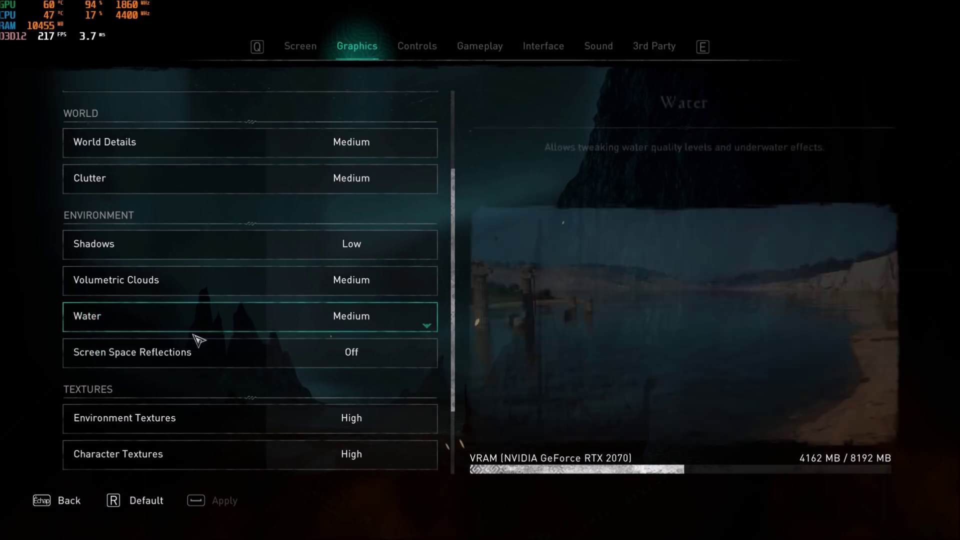
{"action": "scroll", "coordinate": [274, 432], "scroll_direction": "down", "scroll_amount": 1}
{"action": "left_click", "coordinate": [328, 347]}
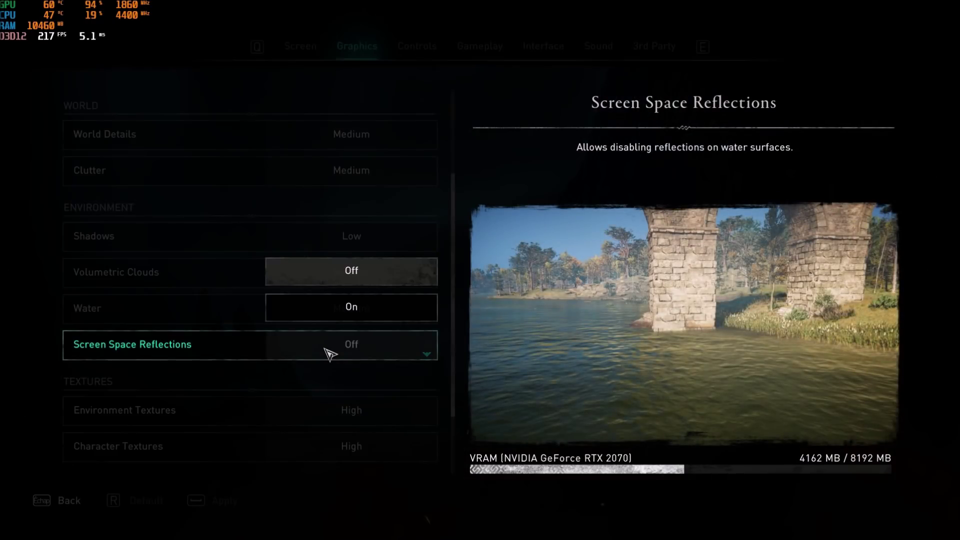
{"action": "left_click", "coordinate": [351, 279]}
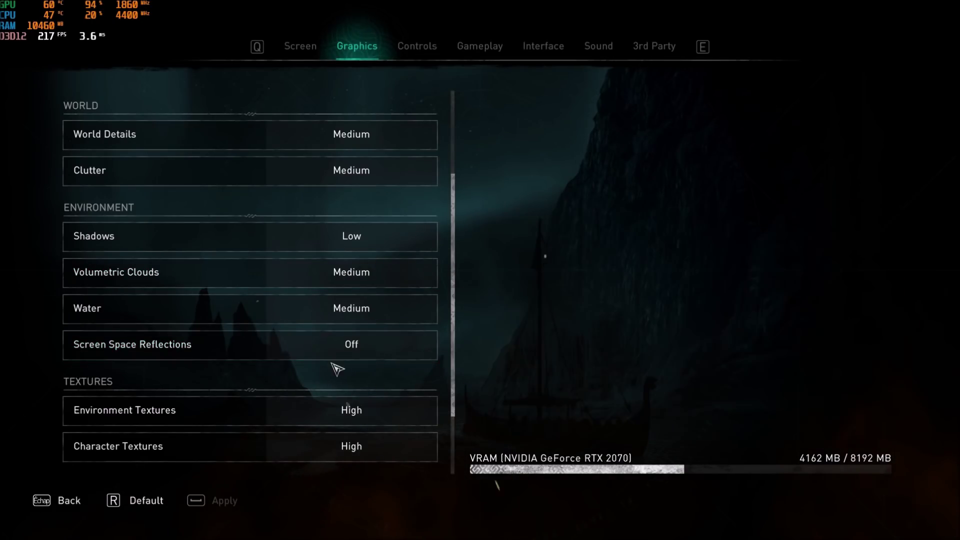
{"action": "mouse_move", "coordinate": [223, 353]}
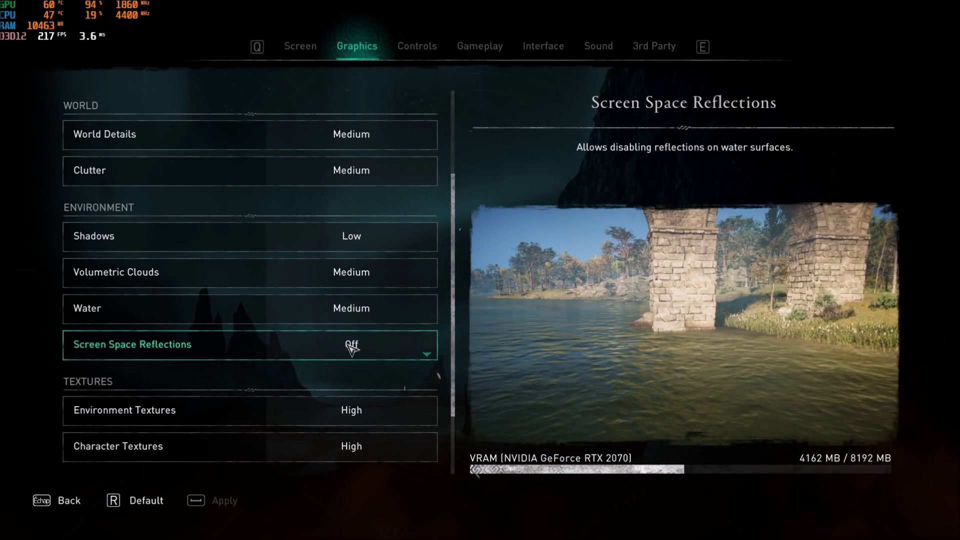
{"action": "scroll", "coordinate": [268, 364], "scroll_direction": "down", "scroll_amount": 1}
{"action": "scroll", "coordinate": [267, 364], "scroll_direction": "down", "scroll_amount": 5}
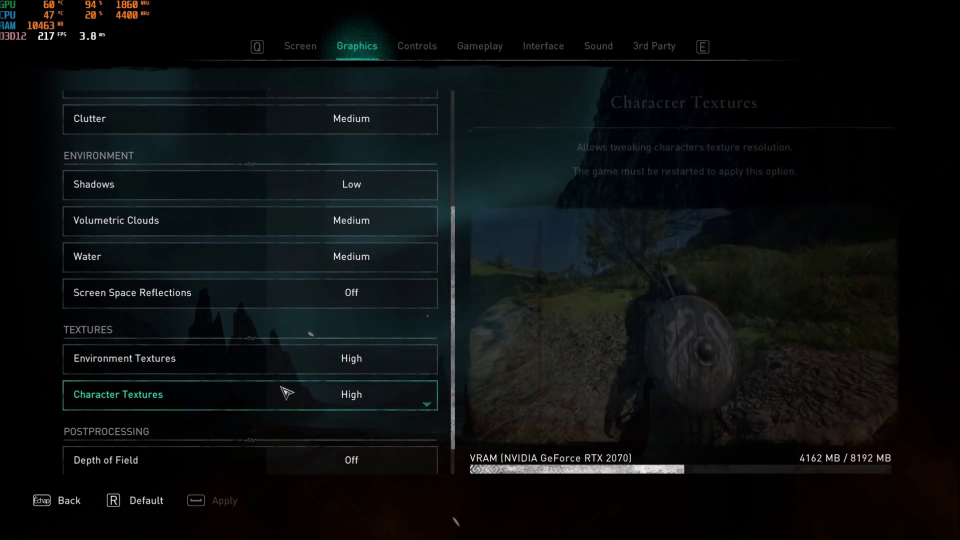
{"action": "mouse_move", "coordinate": [157, 327]}
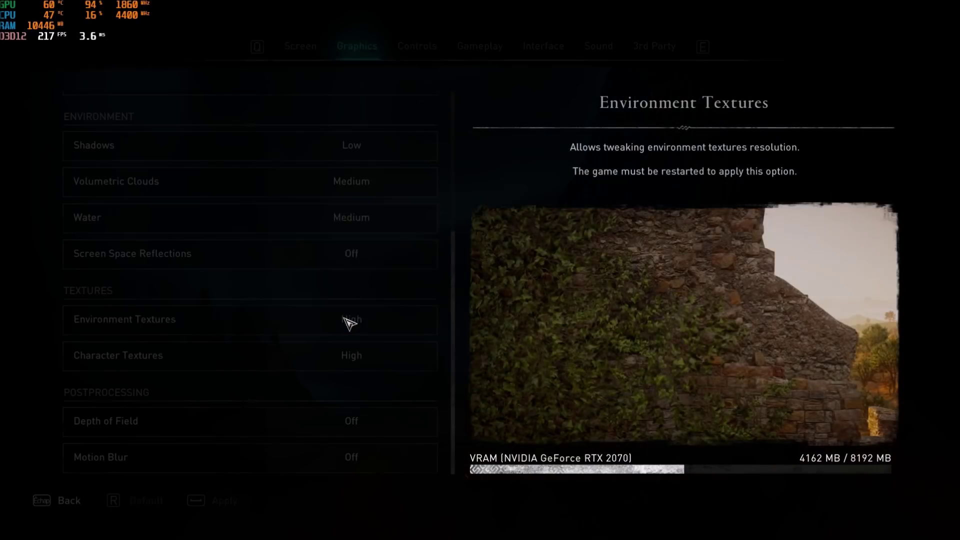
{"action": "left_click", "coordinate": [343, 328]}
{"action": "left_click", "coordinate": [358, 324]}
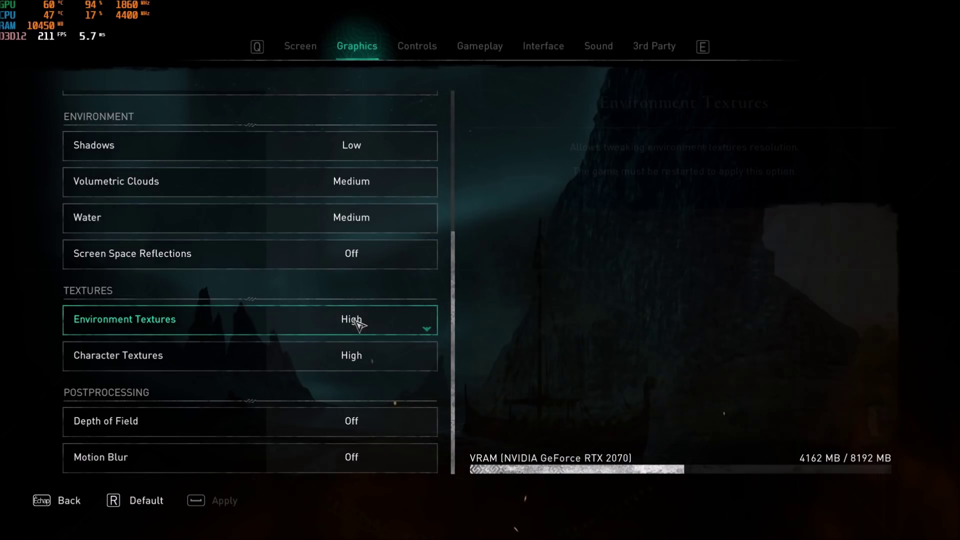
{"action": "left_click", "coordinate": [358, 332]}
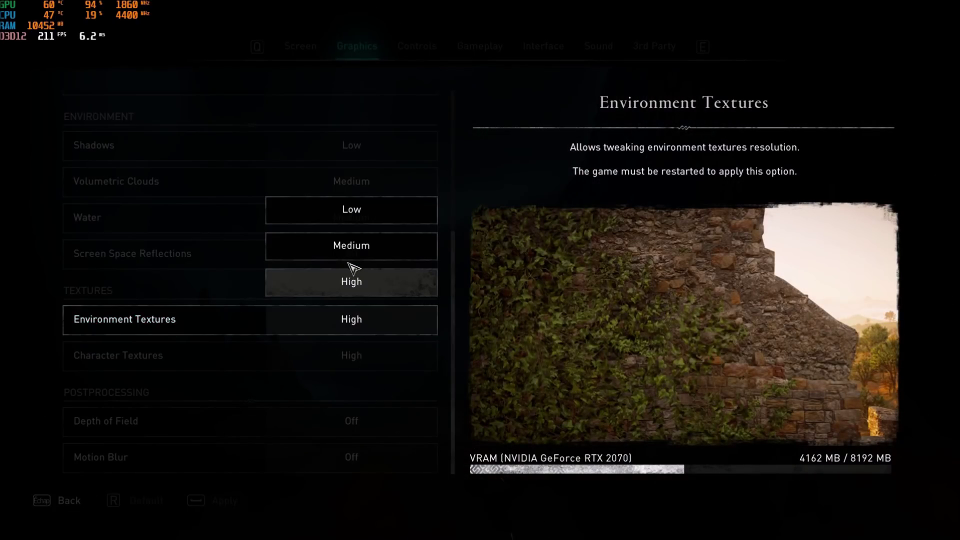
{"action": "left_click", "coordinate": [357, 321]}
{"action": "left_click", "coordinate": [358, 369]}
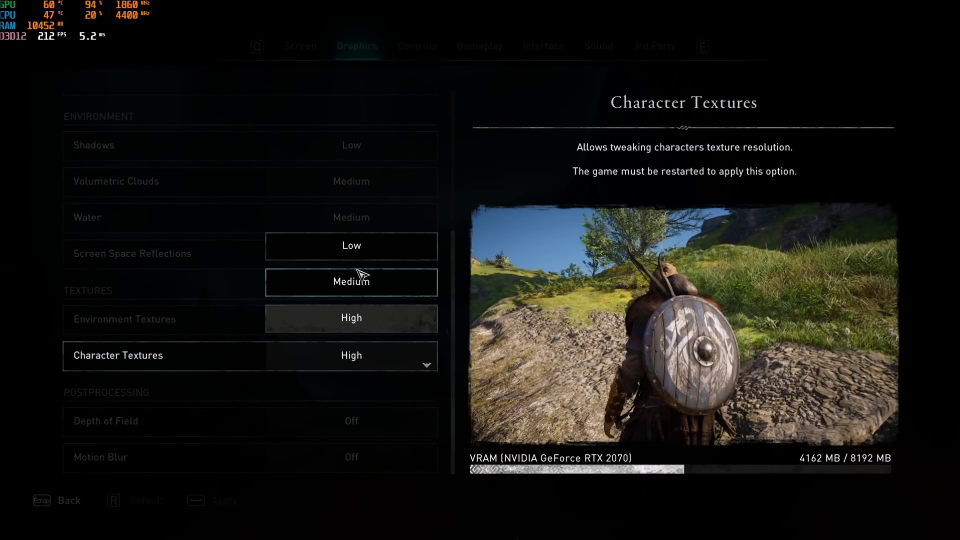
{"action": "left_click", "coordinate": [351, 391]}
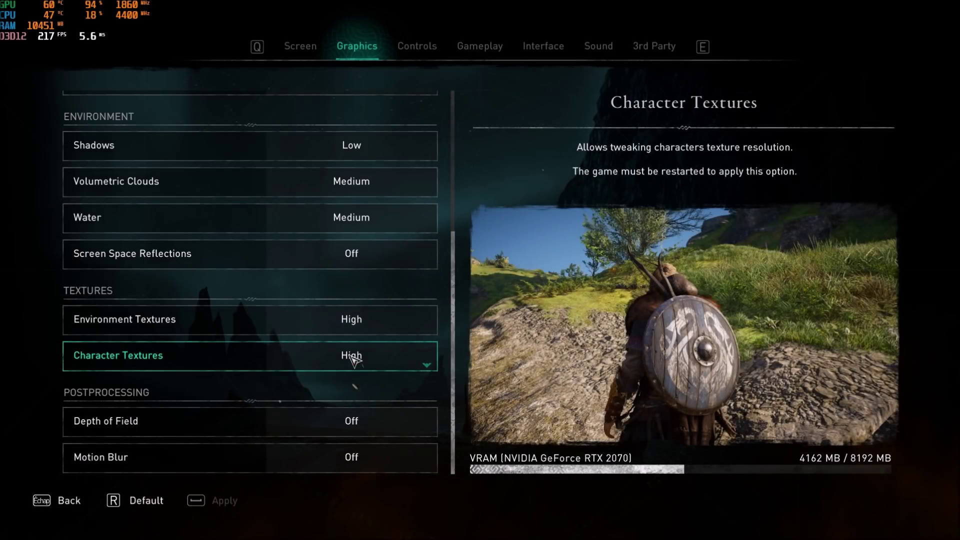
{"action": "left_click", "coordinate": [355, 321]}
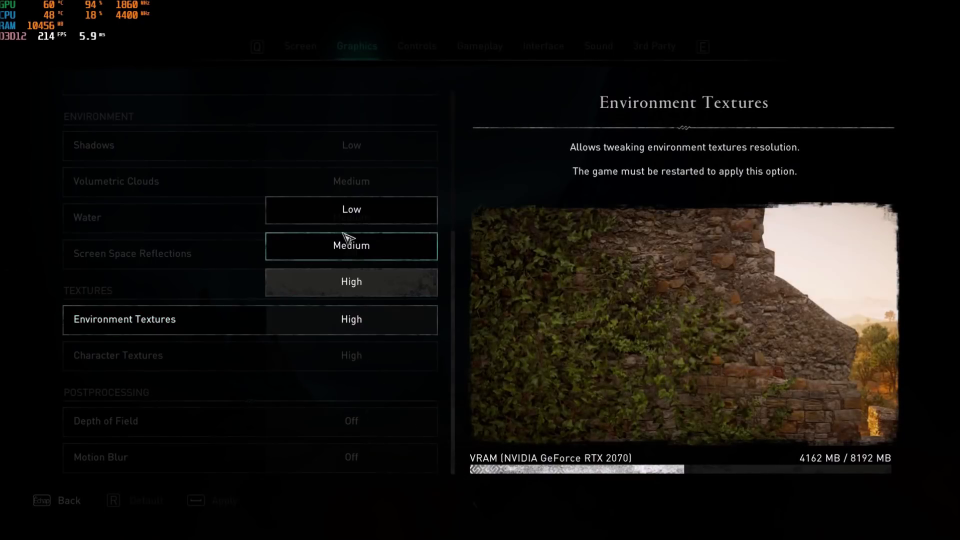
{"action": "left_click", "coordinate": [371, 379]}
{"action": "left_click", "coordinate": [357, 342]}
{"action": "left_click", "coordinate": [364, 397]}
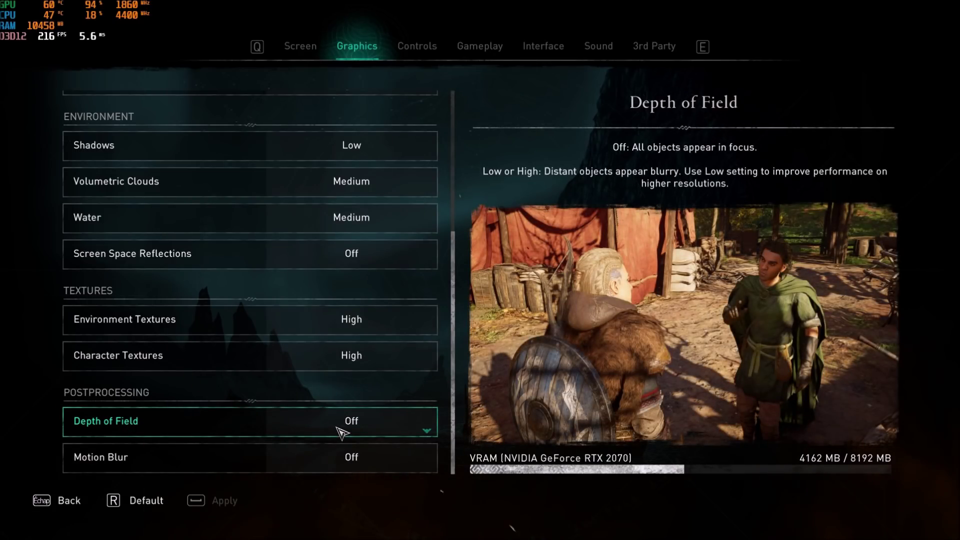
{"action": "left_click", "coordinate": [374, 425]}
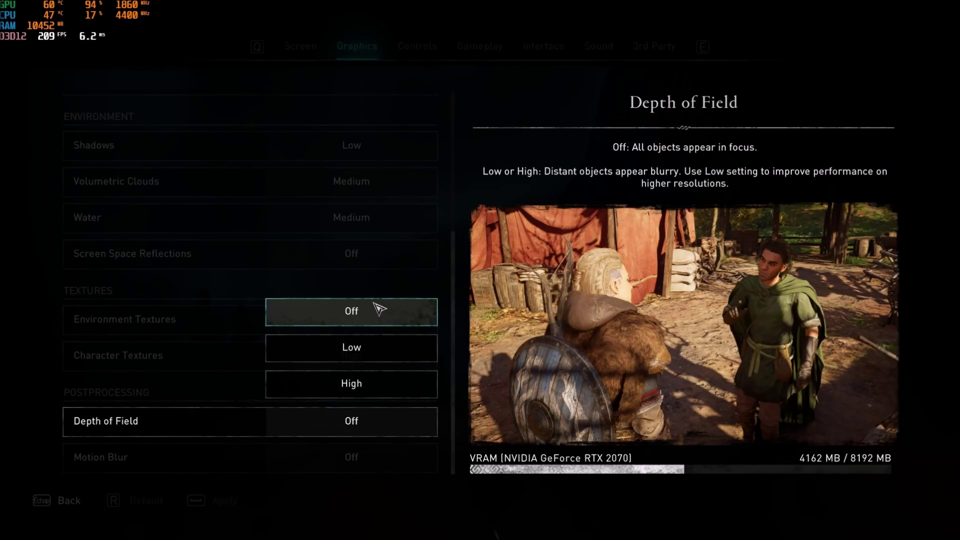
{"action": "left_click", "coordinate": [215, 398]}
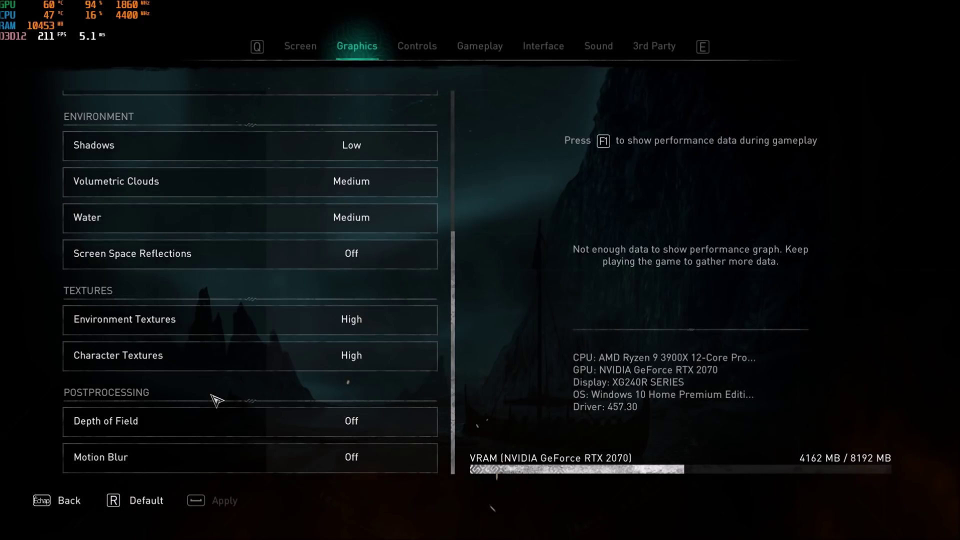